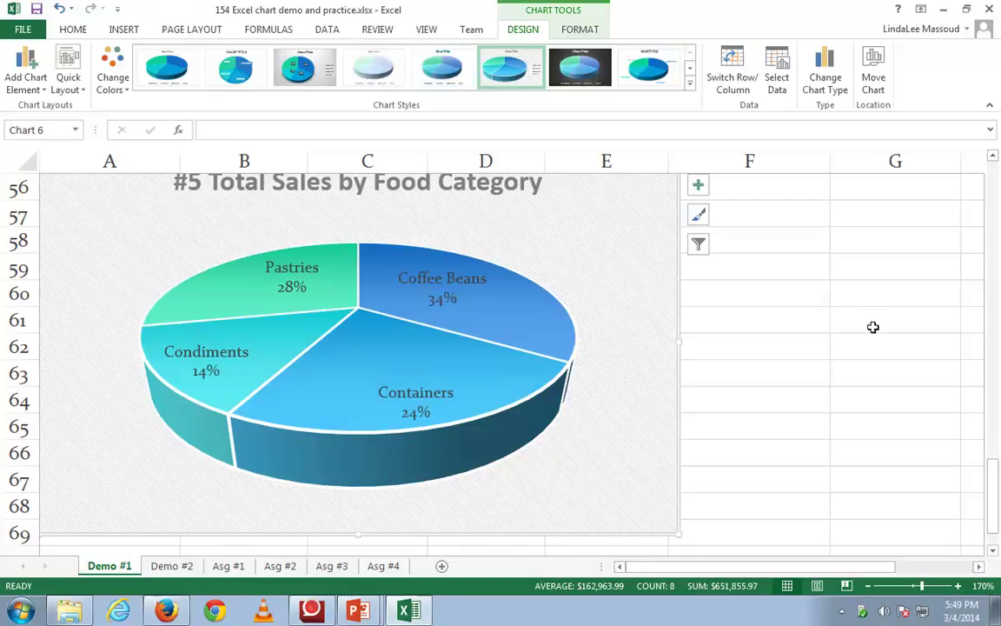
Insert a 3-D Column chart from the food category and city sales in A3:F7, leaving out the totals.
left_click_drag(995, 504, 995, 265)
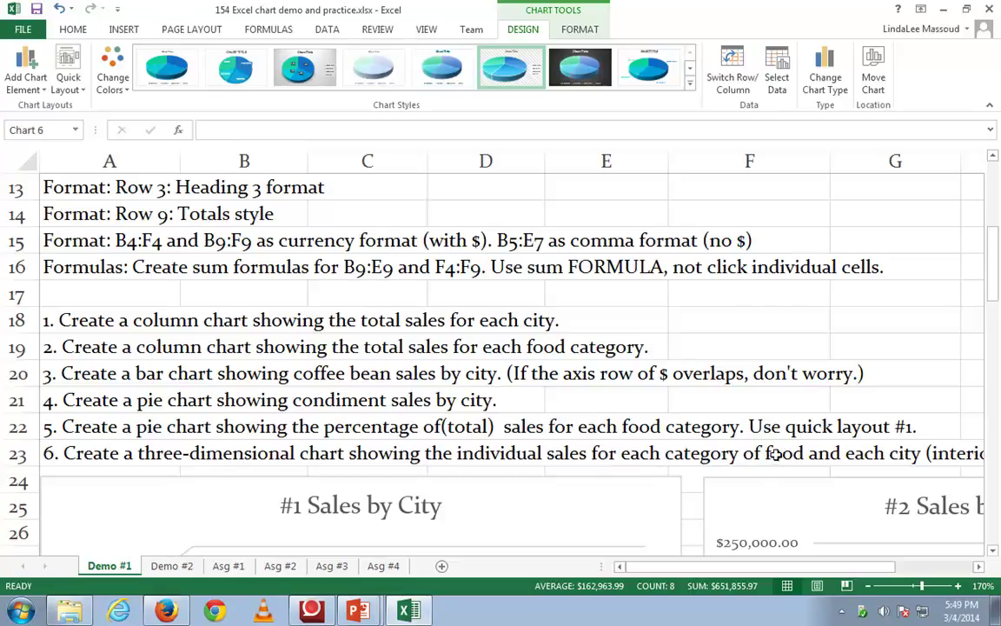
left_click_drag(764, 567, 852, 590)
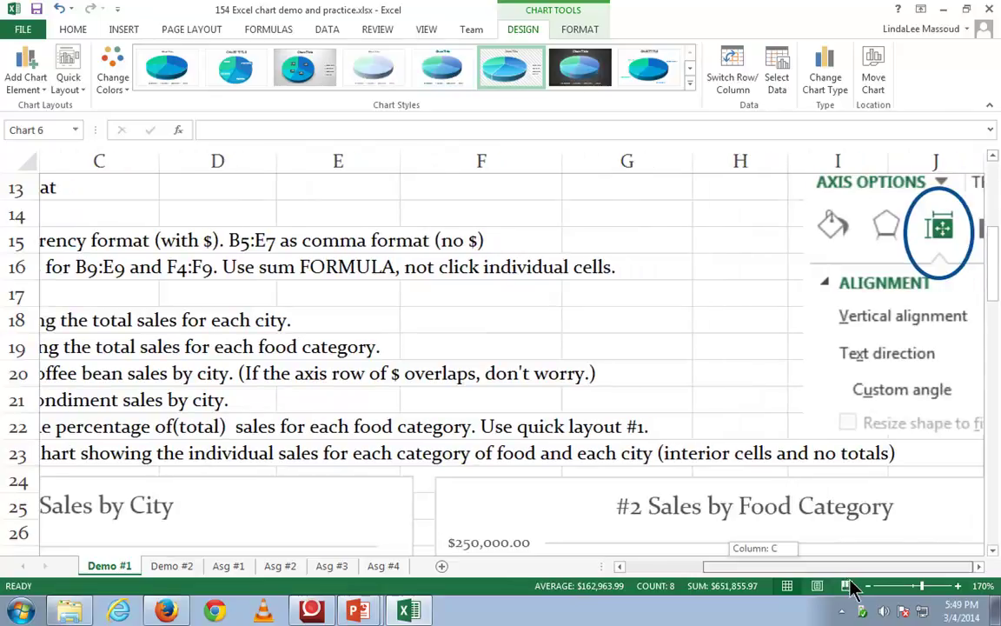
left_click_drag(852, 589, 735, 572)
scroll(590, 519, "up", 4)
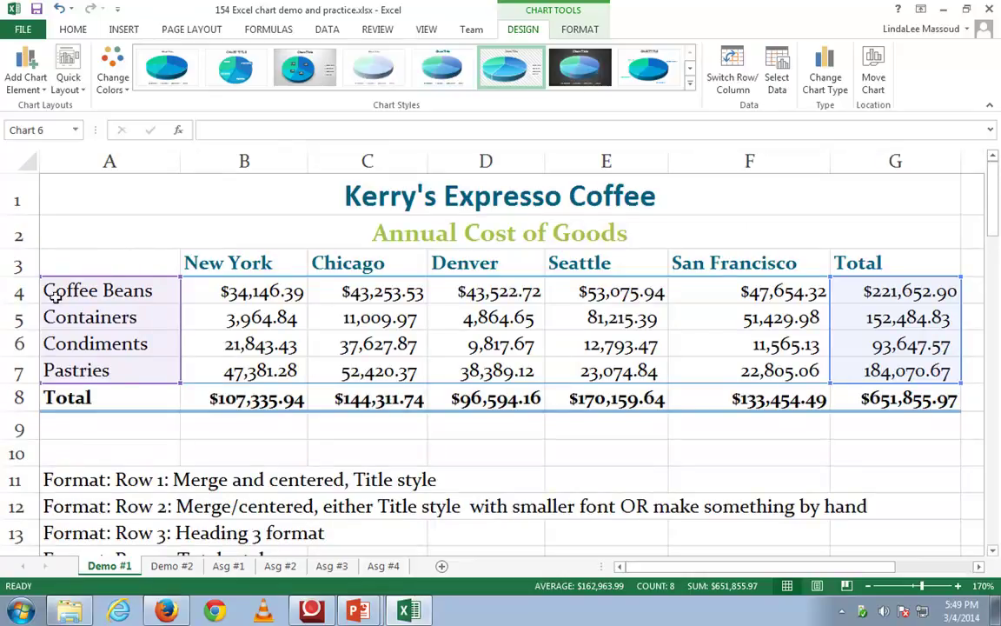
left_click(90, 266)
left_click_drag(90, 266, 684, 370)
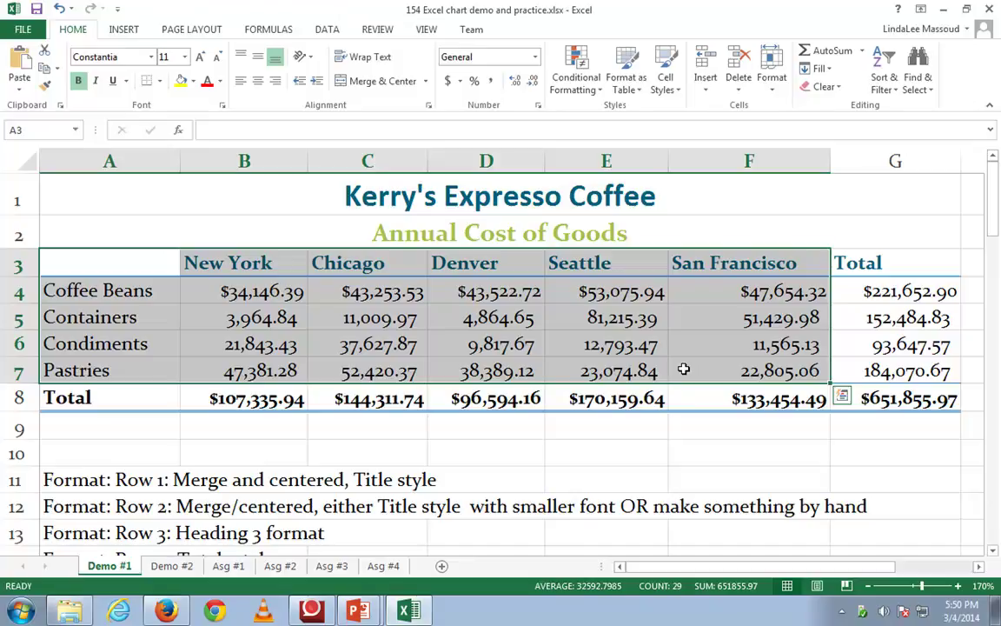
left_click(127, 31)
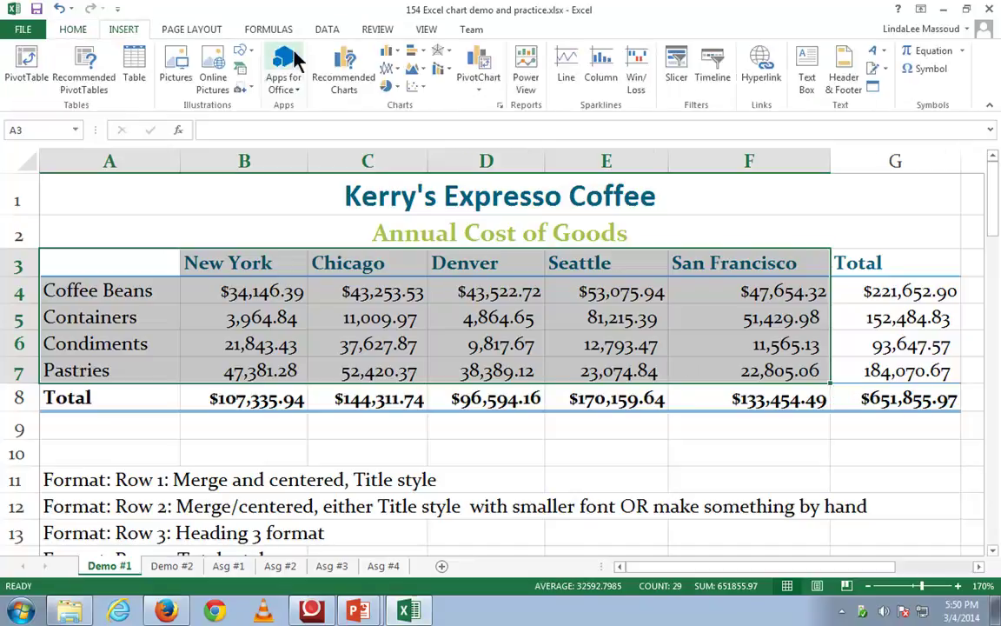
left_click(393, 52)
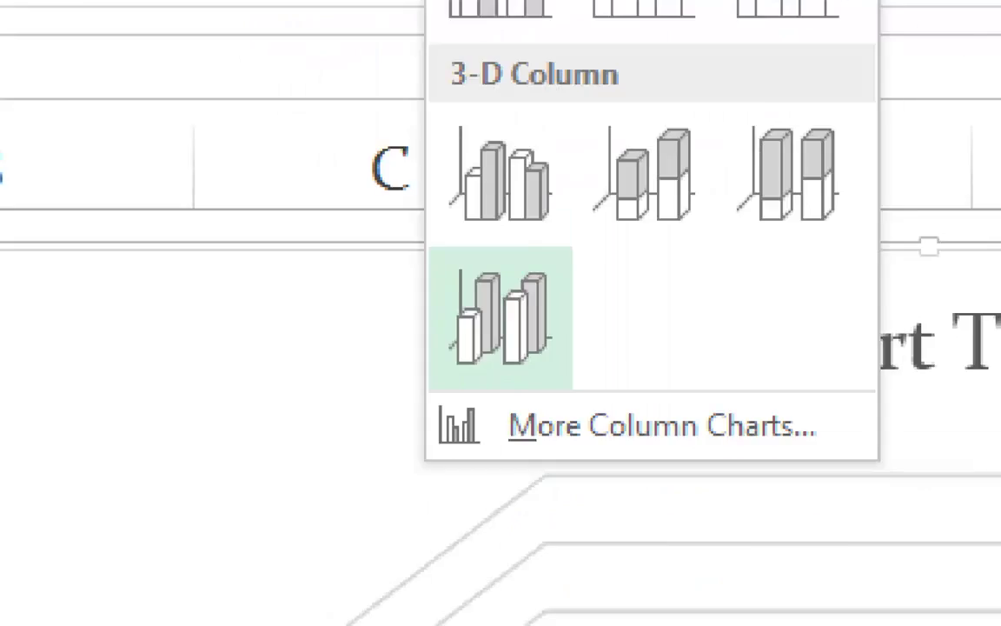
left_click(494, 320)
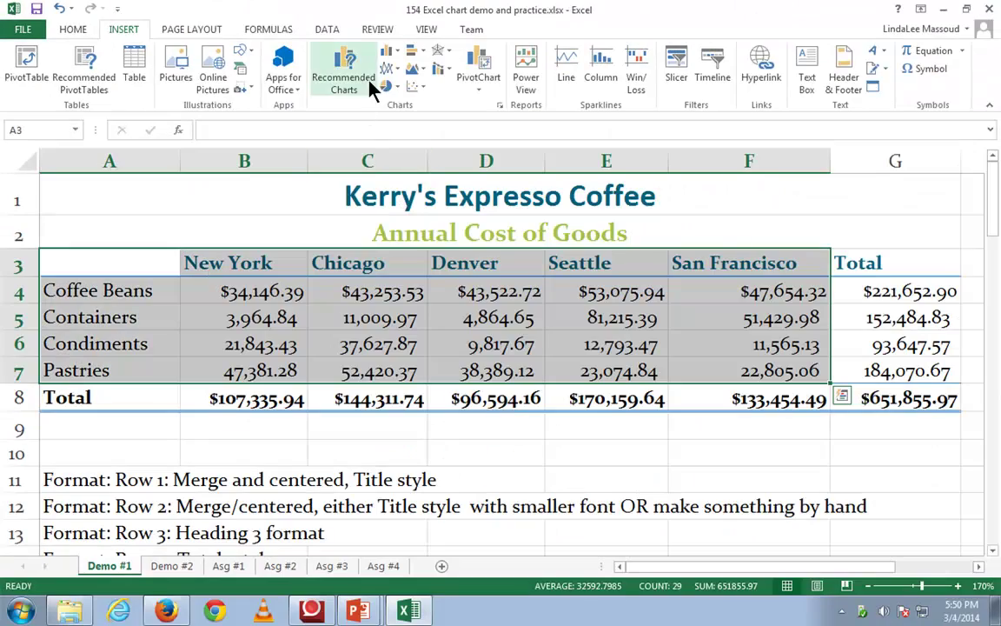
left_click(388, 50)
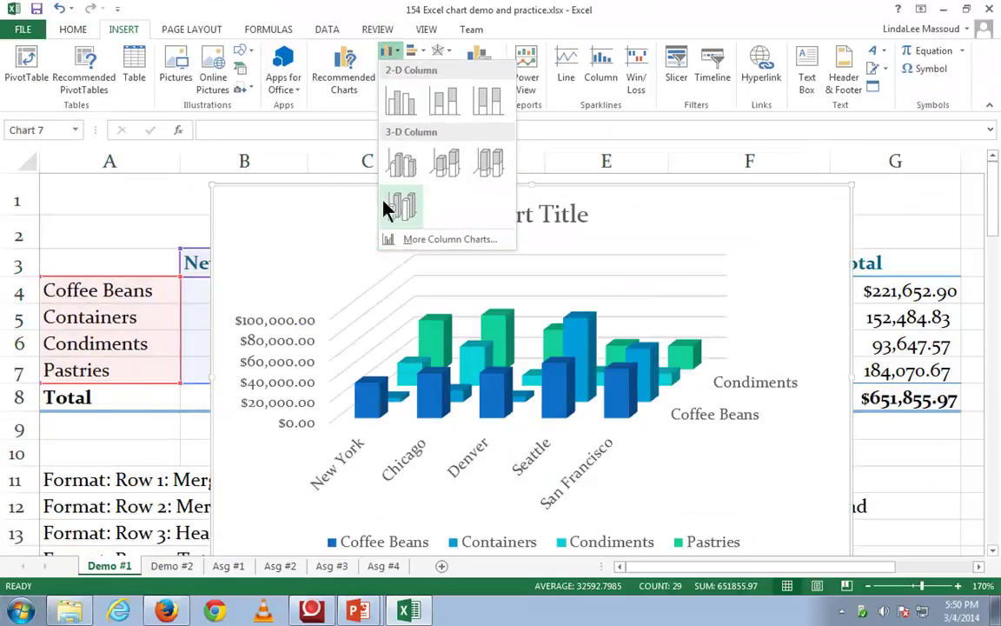
left_click(396, 209)
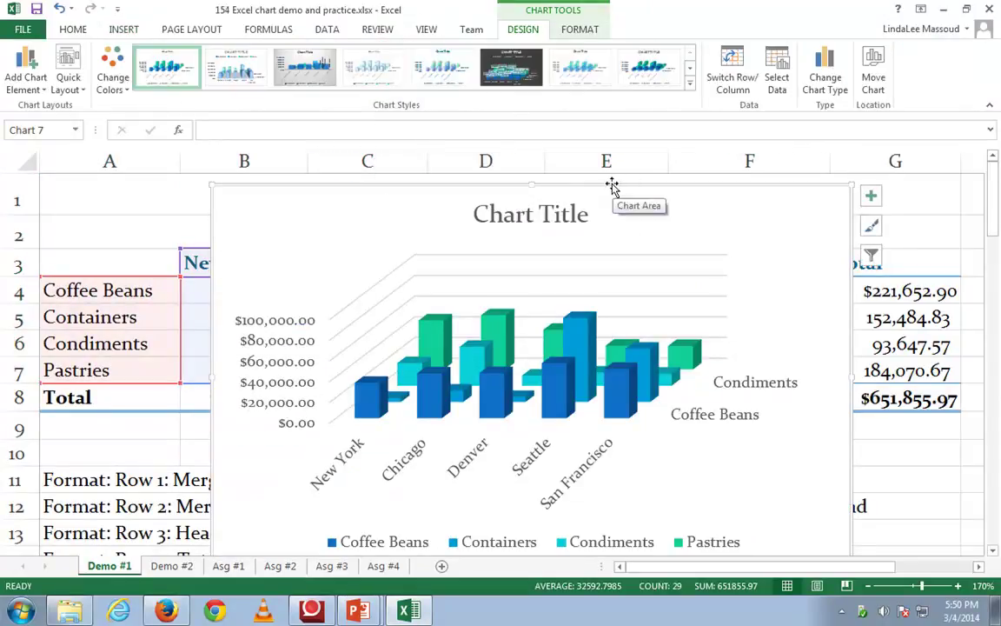
Move the new chart beside the #5 pie chart and title it "#6 Total Sales for Food Categories by City".
left_click_drag(613, 187, 831, 363)
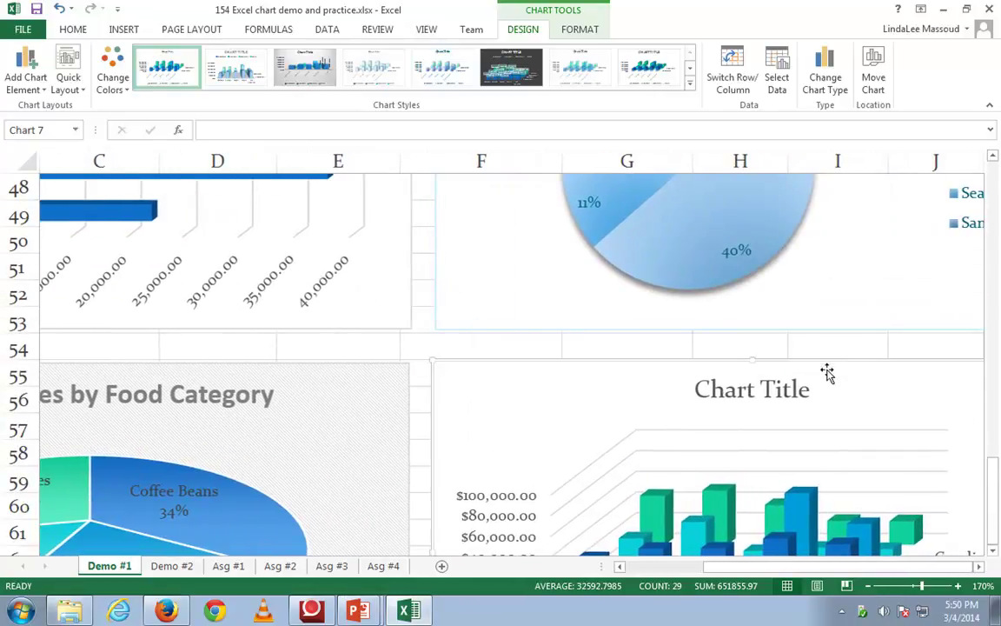
left_click(793, 388)
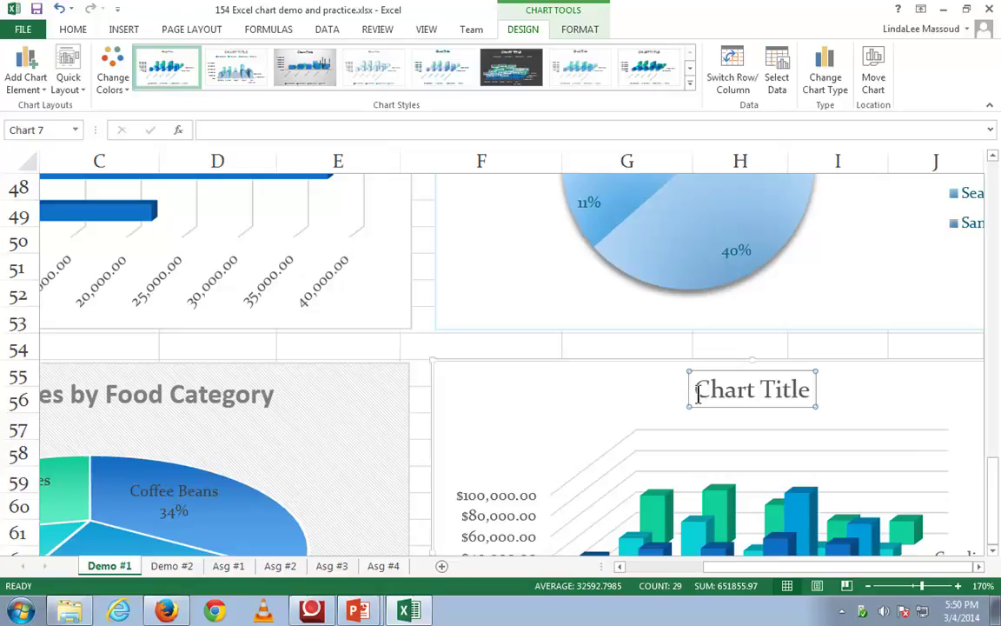
type("#6")
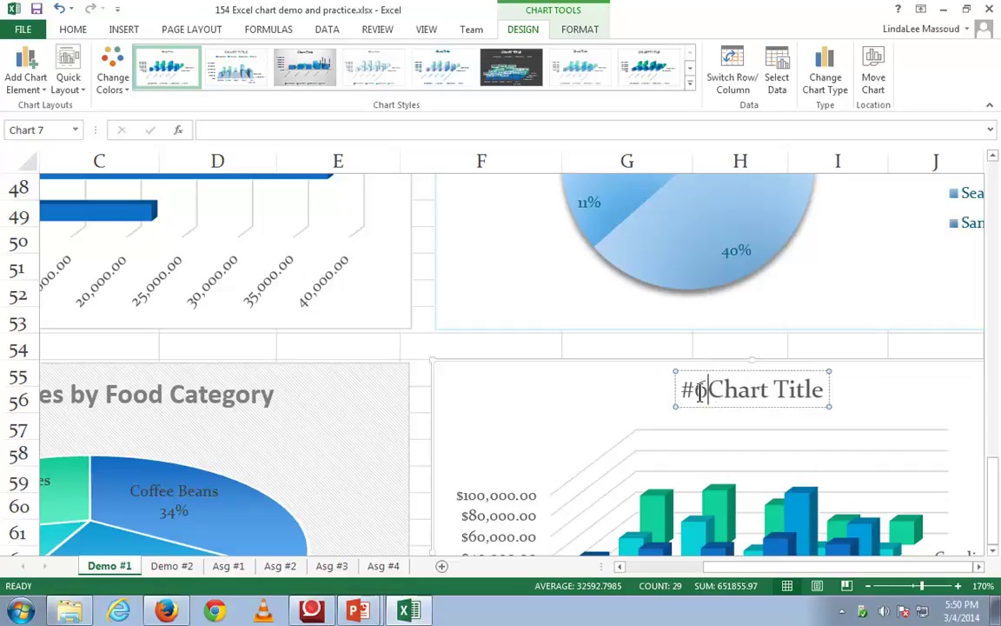
key("shift+End")
type("Total Sale")
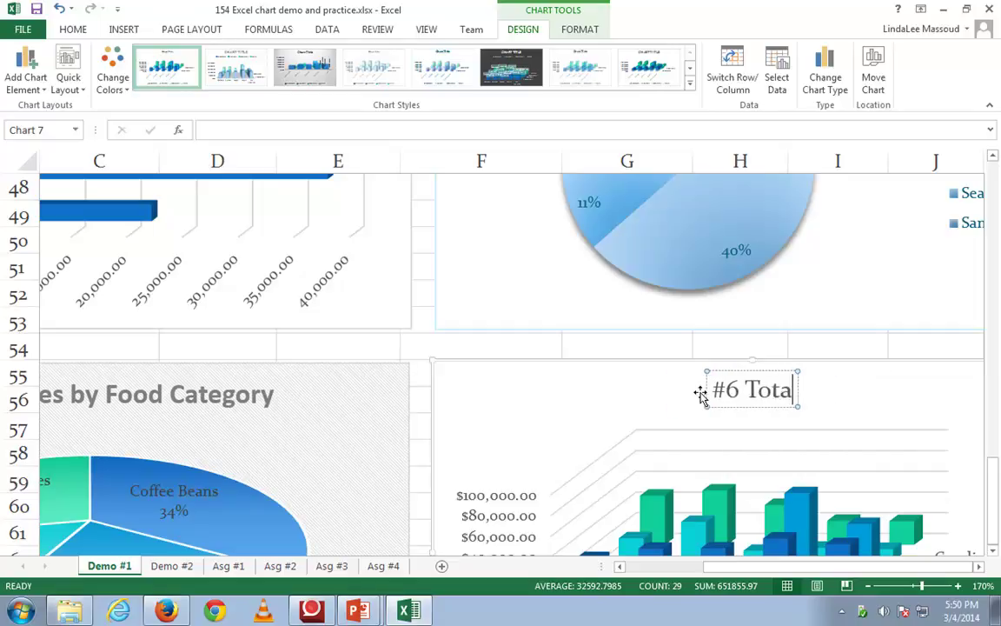
type("s")
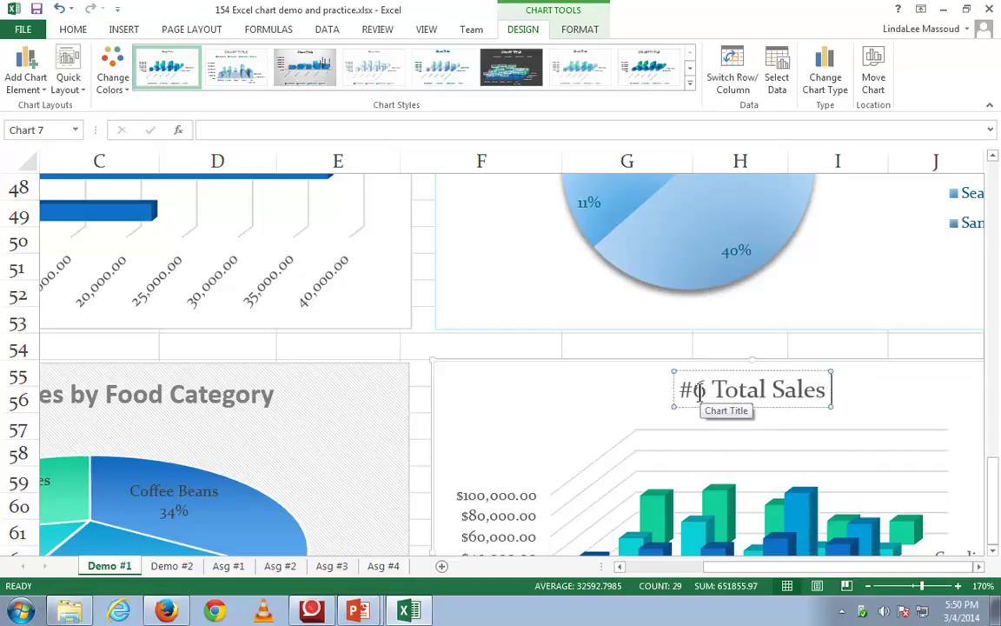
type(" for ")
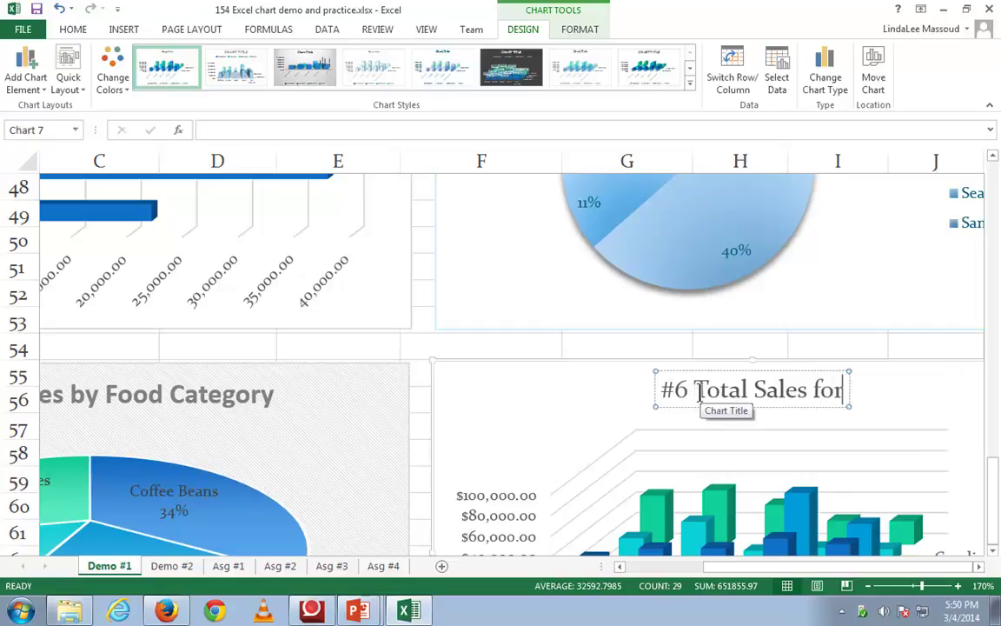
type("Food Categories")
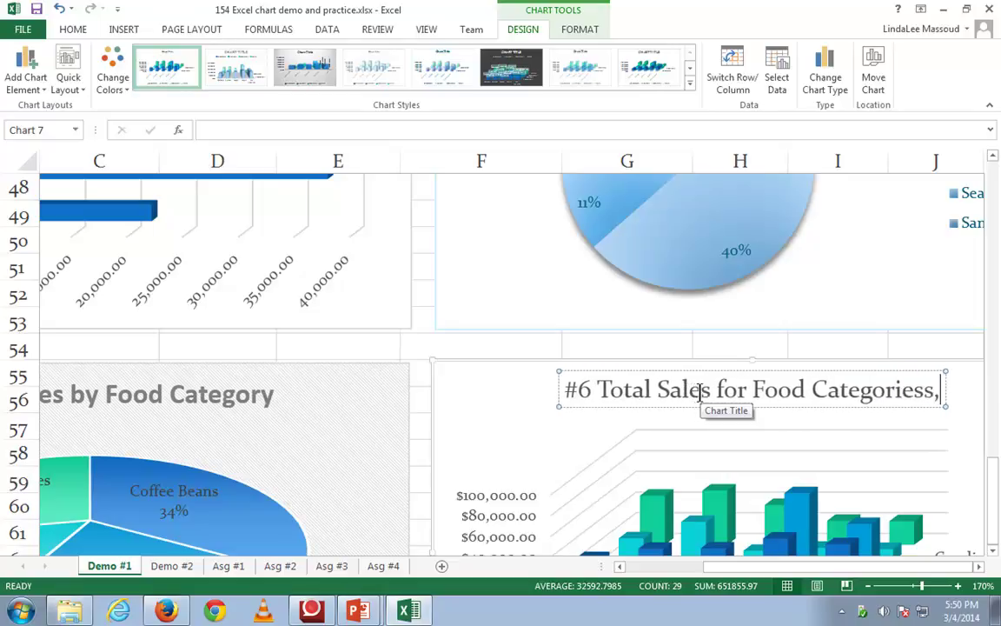
type(" by City")
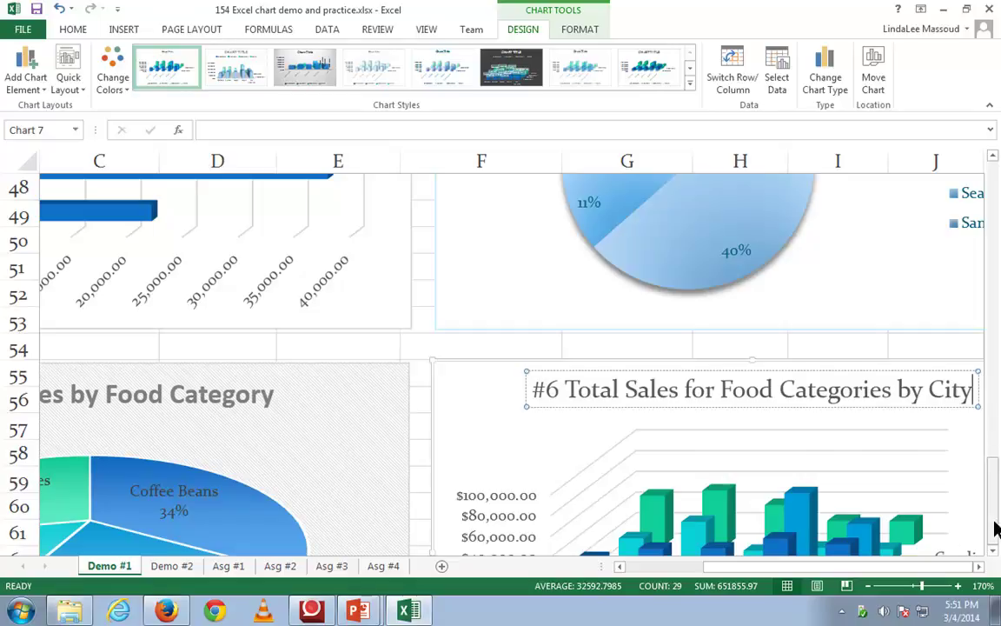
Set the custom text angle of chart #6's food category axis labels to 0°.
left_click(994, 551)
left_click(994, 551)
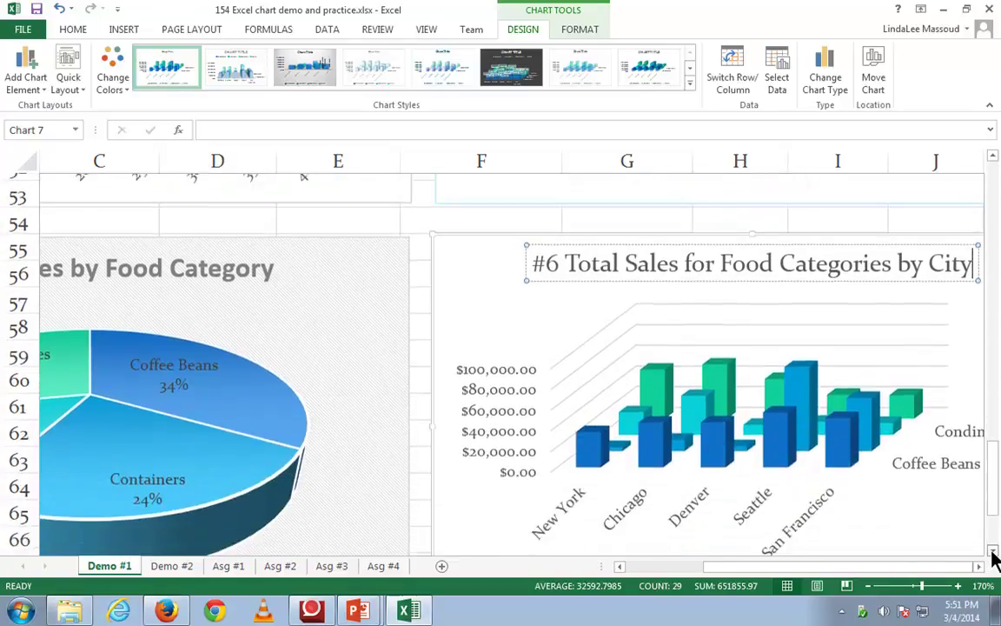
left_click(978, 566)
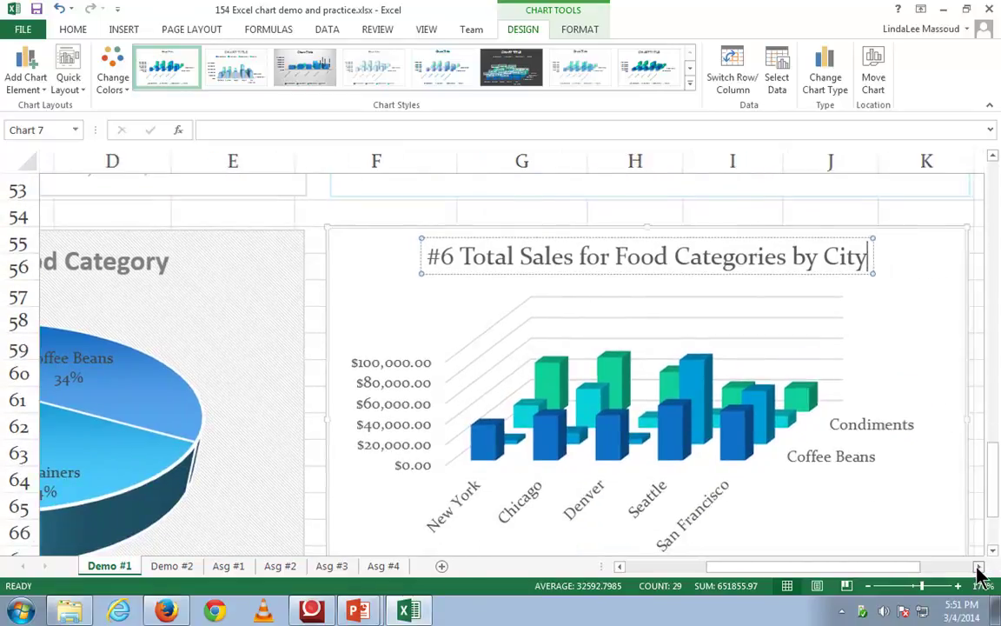
left_click(867, 426)
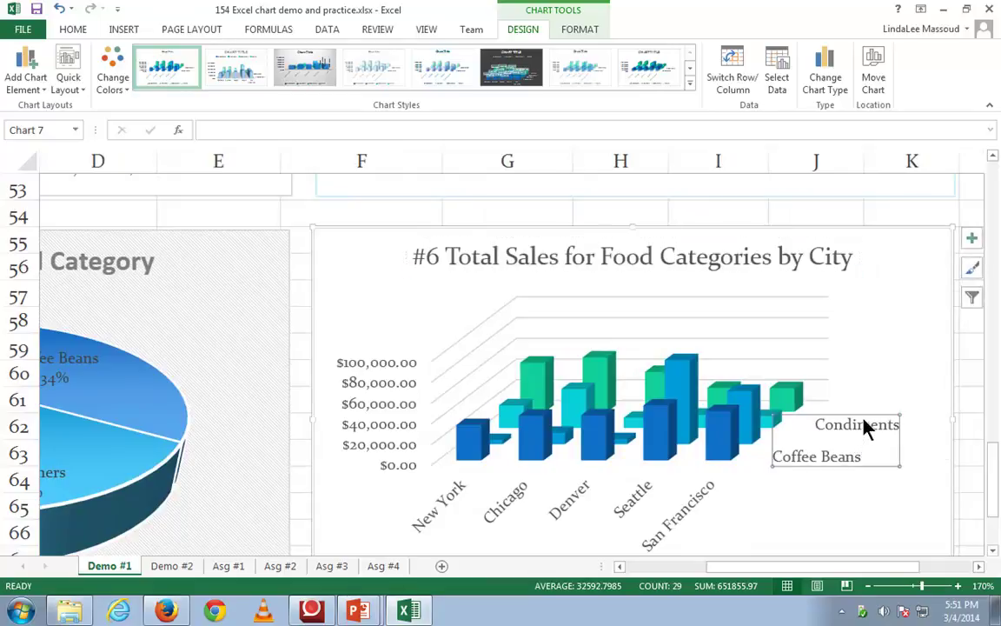
left_click(978, 567)
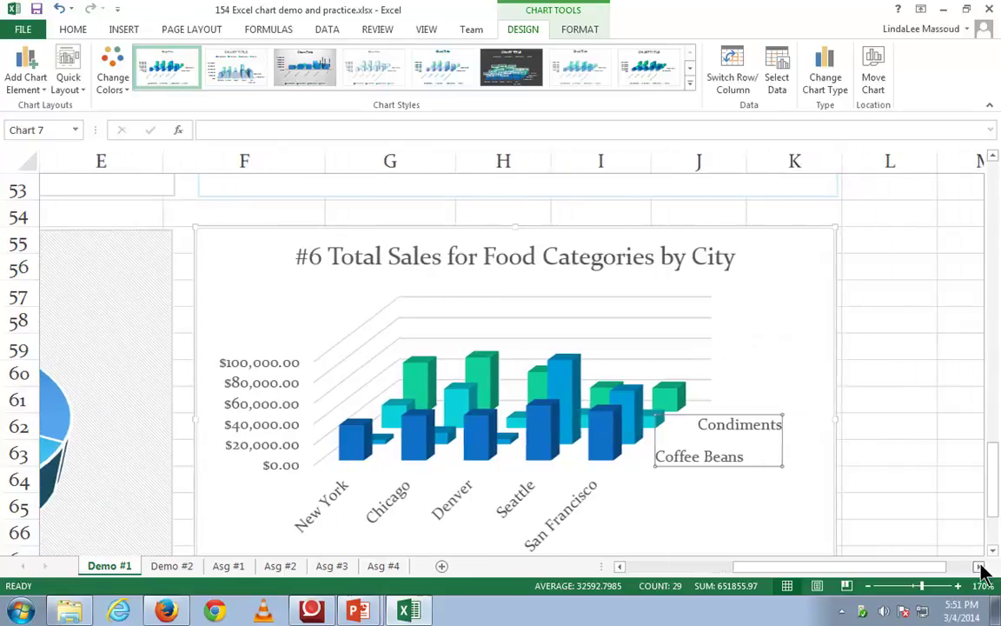
double_click(765, 434)
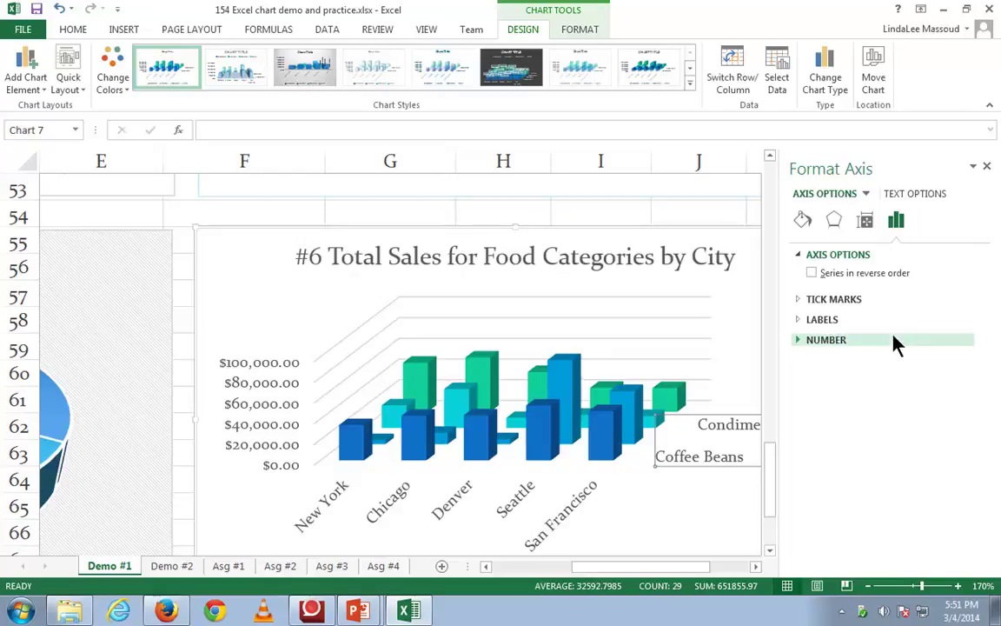
left_click(727, 373)
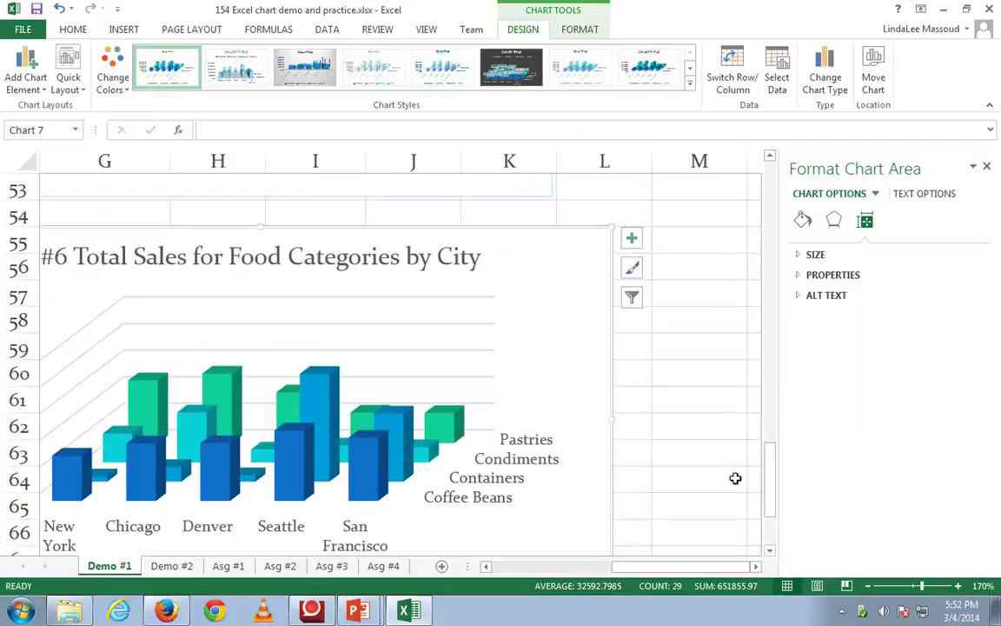
left_click(511, 483)
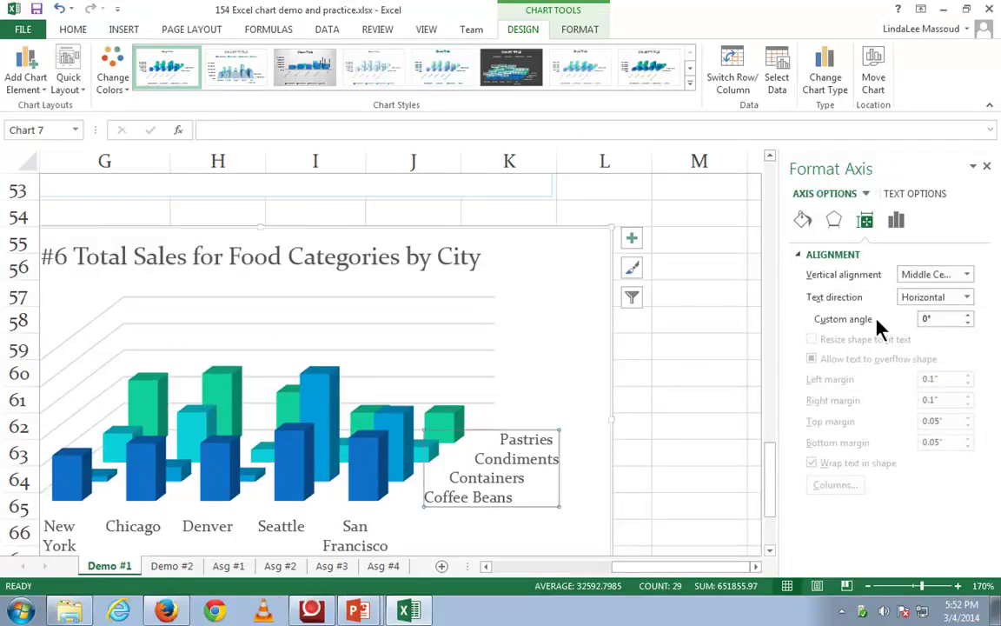
Narrow chart #6's plot area, shift the chart slightly to the right and widen it to give the food category labels more room.
left_click(571, 458)
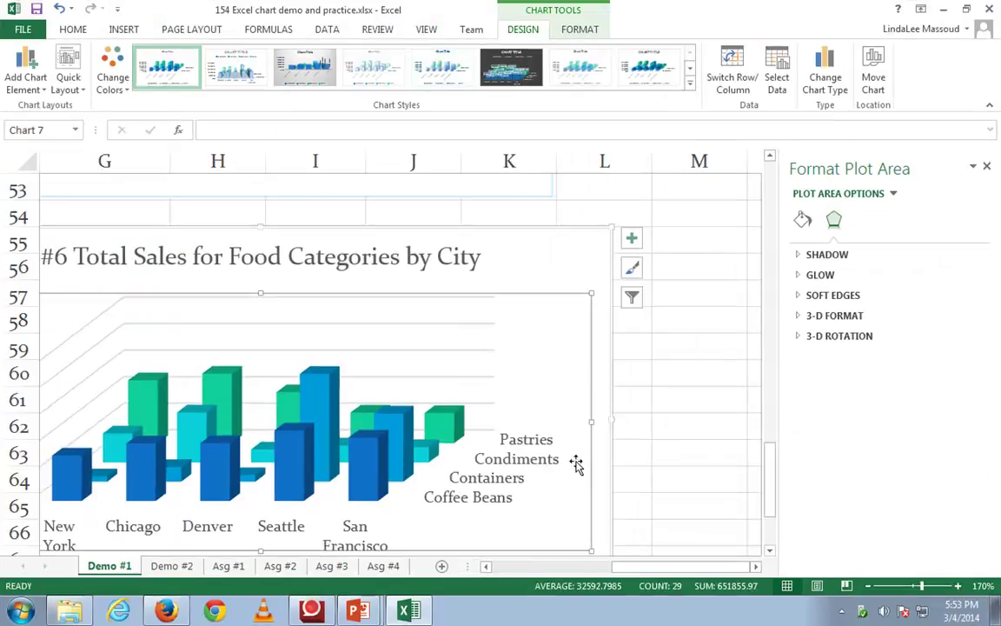
left_click_drag(590, 421, 559, 429)
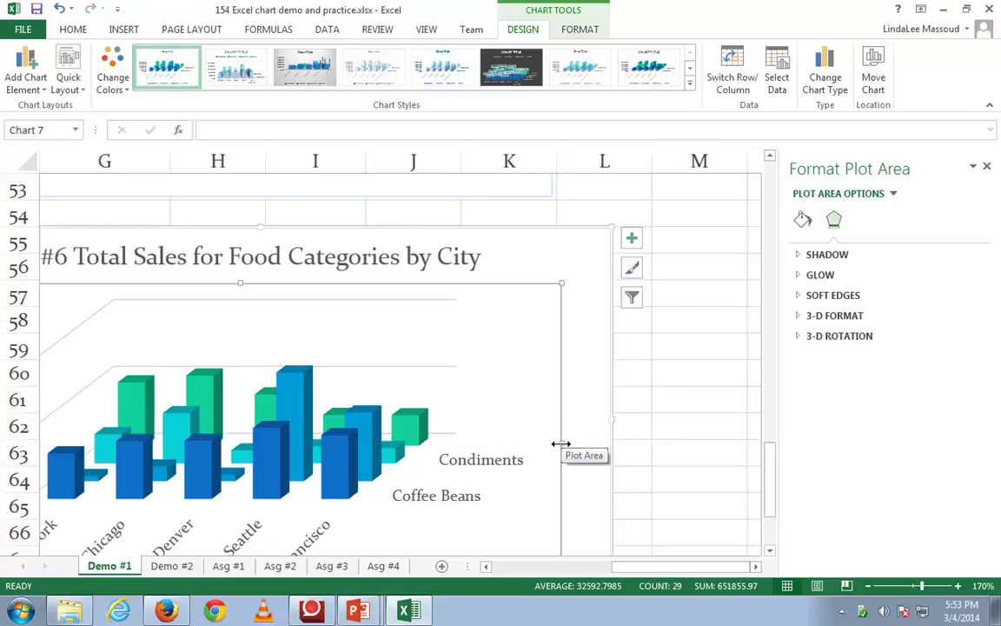
left_click_drag(565, 442, 585, 445)
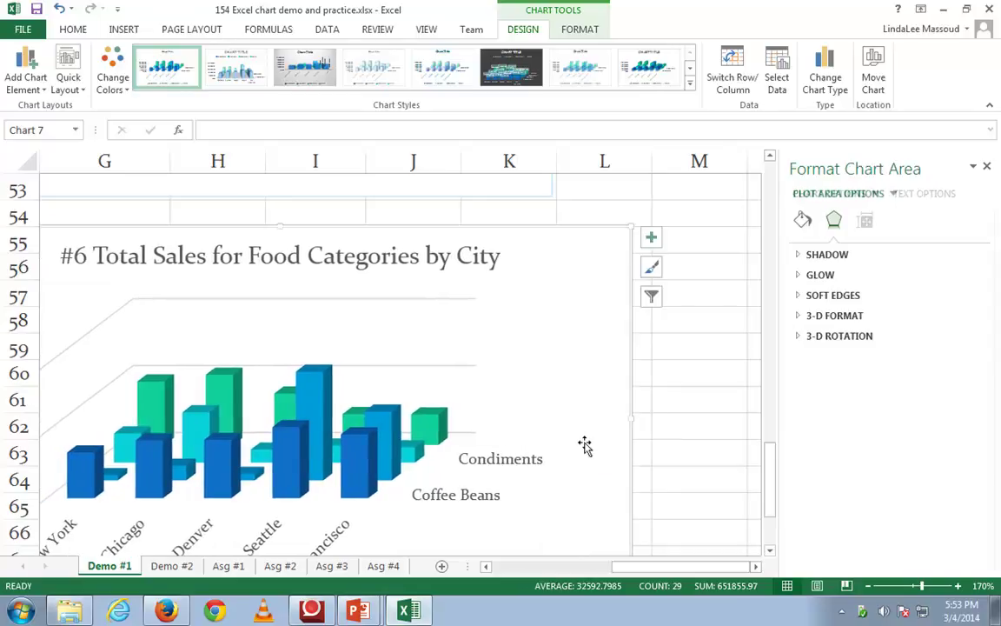
left_click(660, 448)
left_click(527, 466)
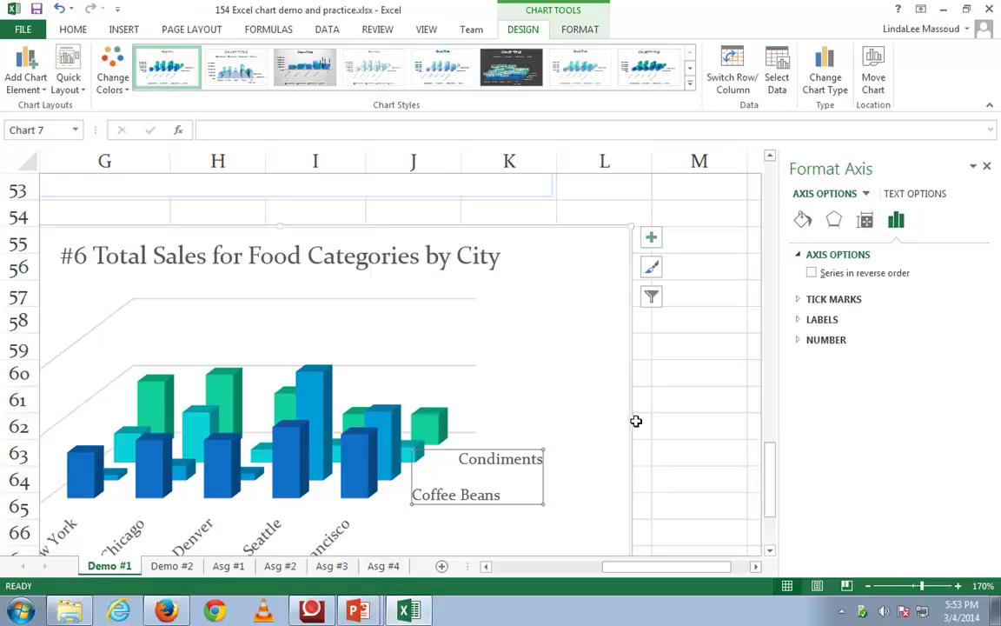
left_click_drag(633, 421, 665, 421)
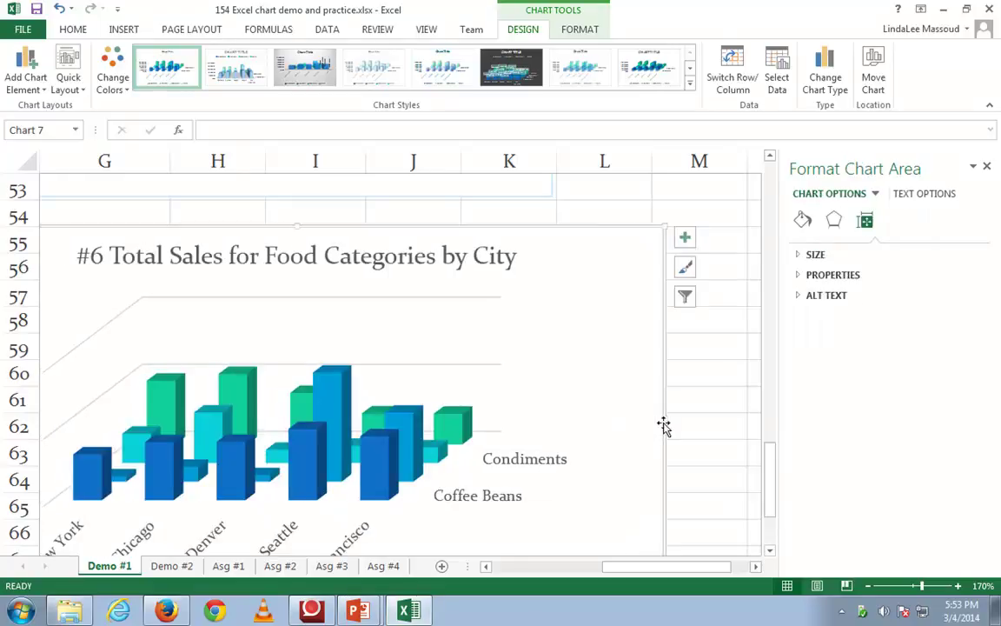
left_click(538, 453)
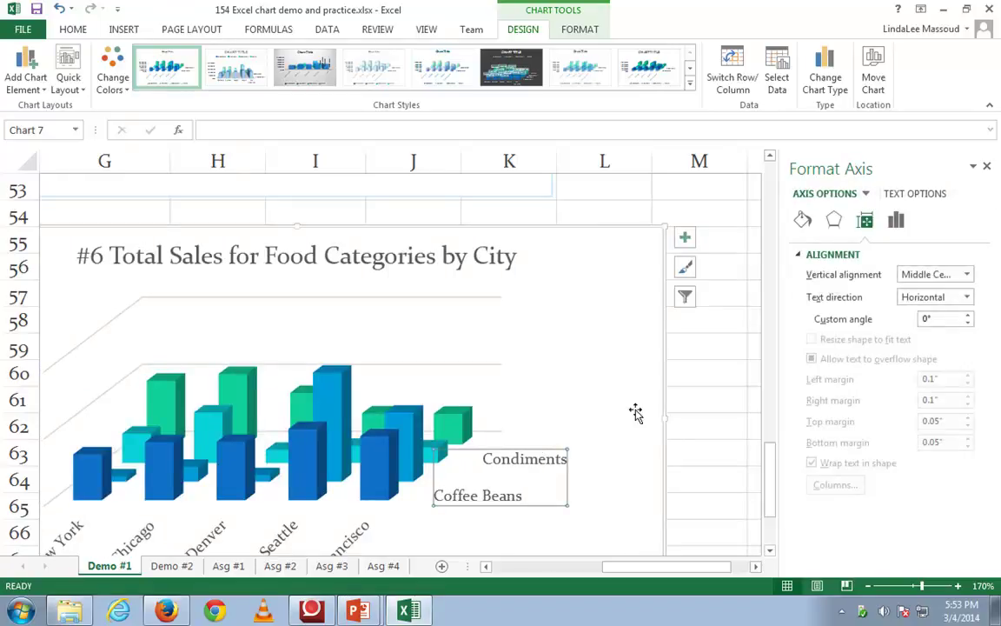
left_click_drag(665, 419, 683, 419)
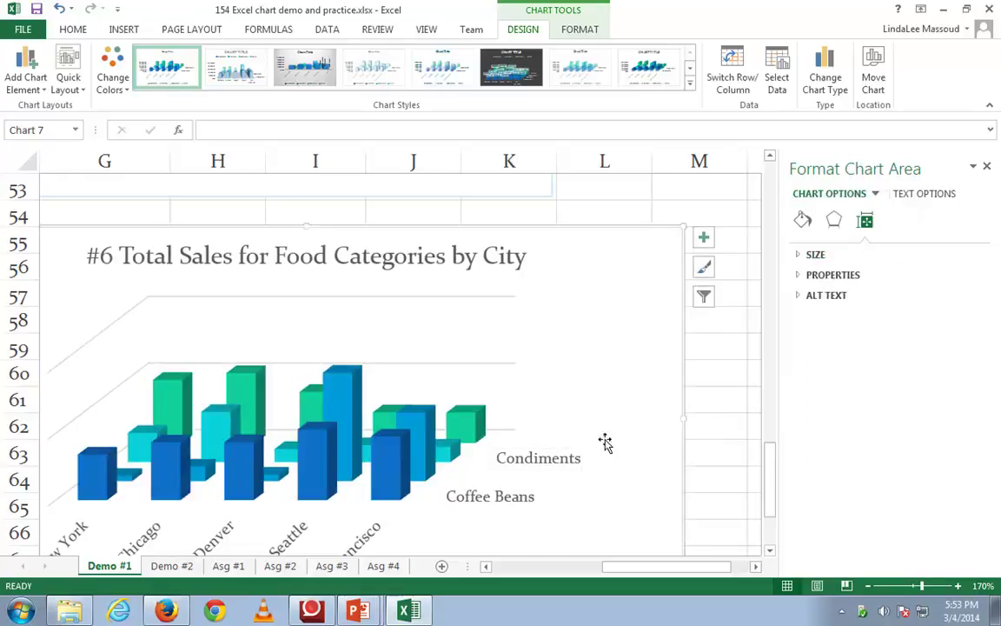
left_click(547, 461)
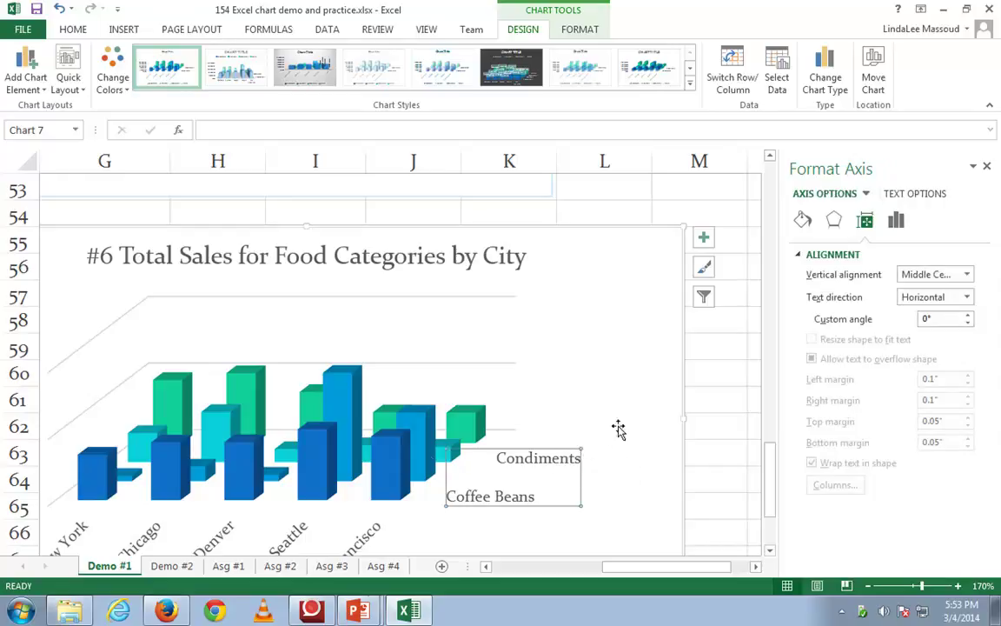
Apply Quick Layout 5 to chart #6 to include a data table beneath the columns.
left_click_drag(769, 478, 748, 476)
left_click(63, 86)
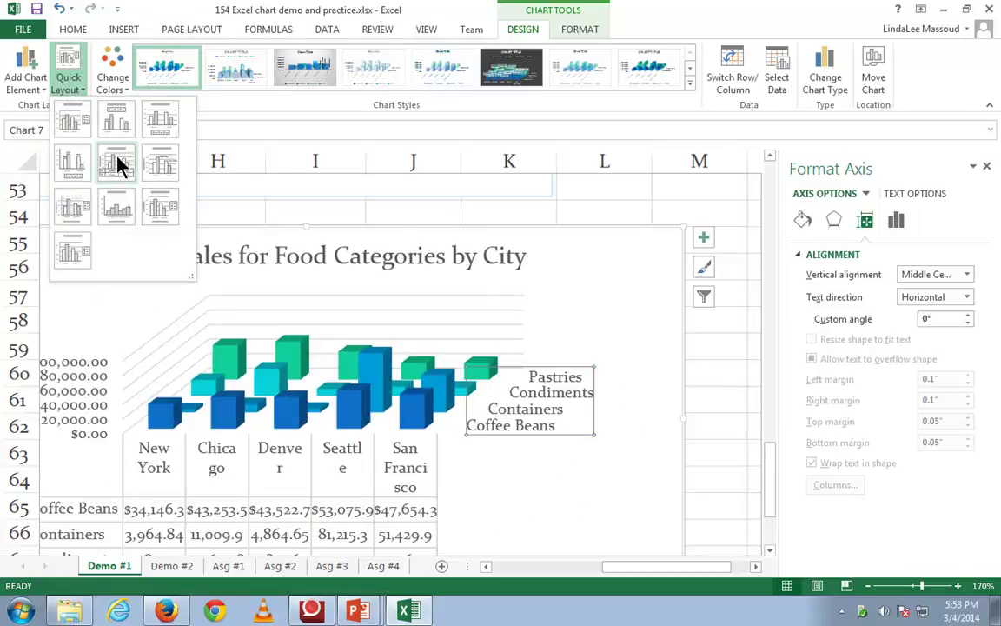
left_click(118, 161)
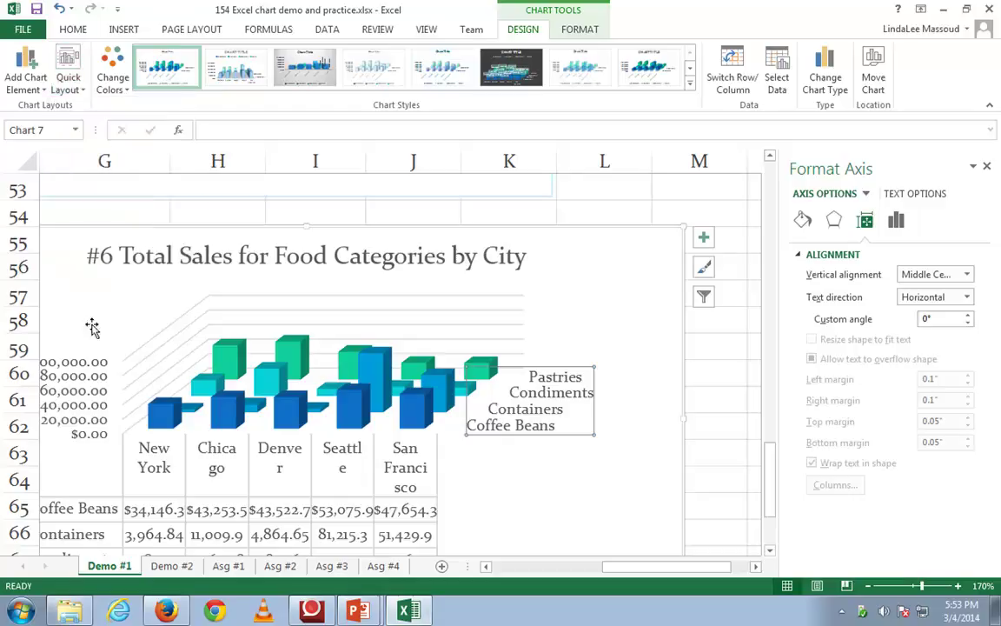
scroll(126, 447, "down", 1)
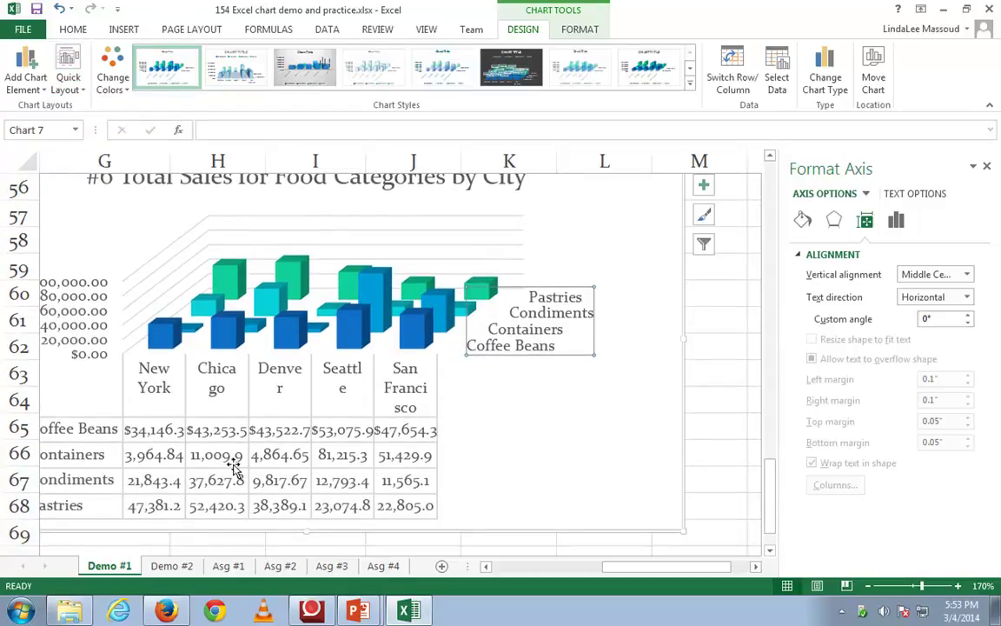
left_click(57, 78)
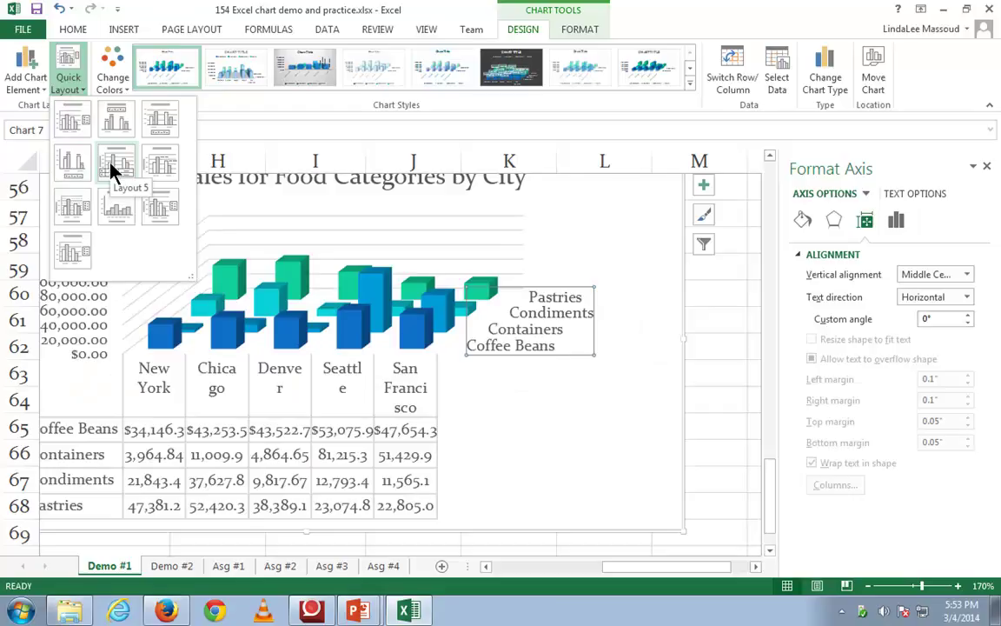
left_click(111, 166)
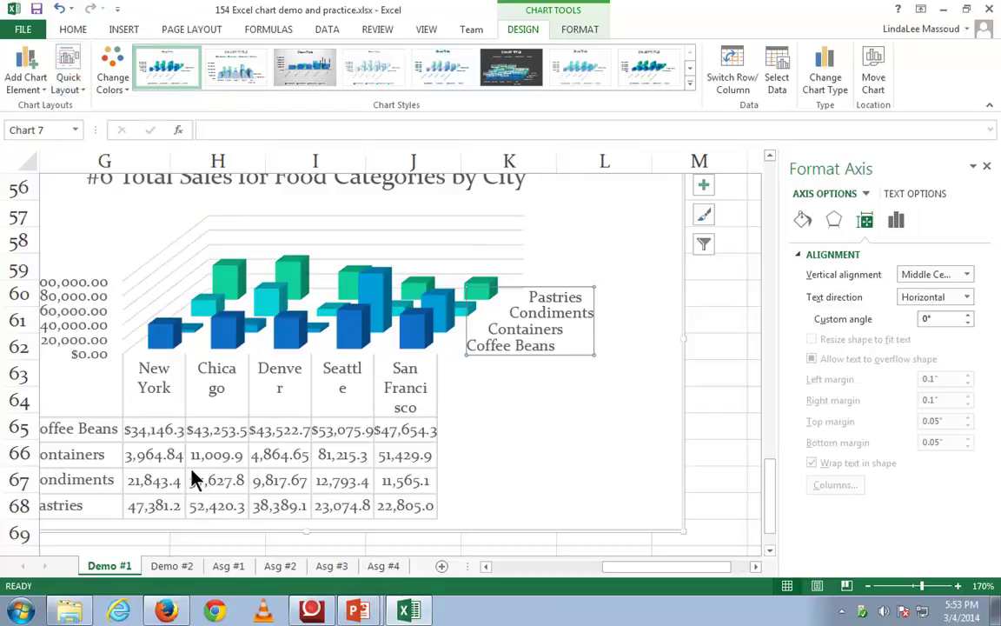
Widen chart #6 to nearly the end of column M to enlarge its data table, and select the table.
left_click(209, 385)
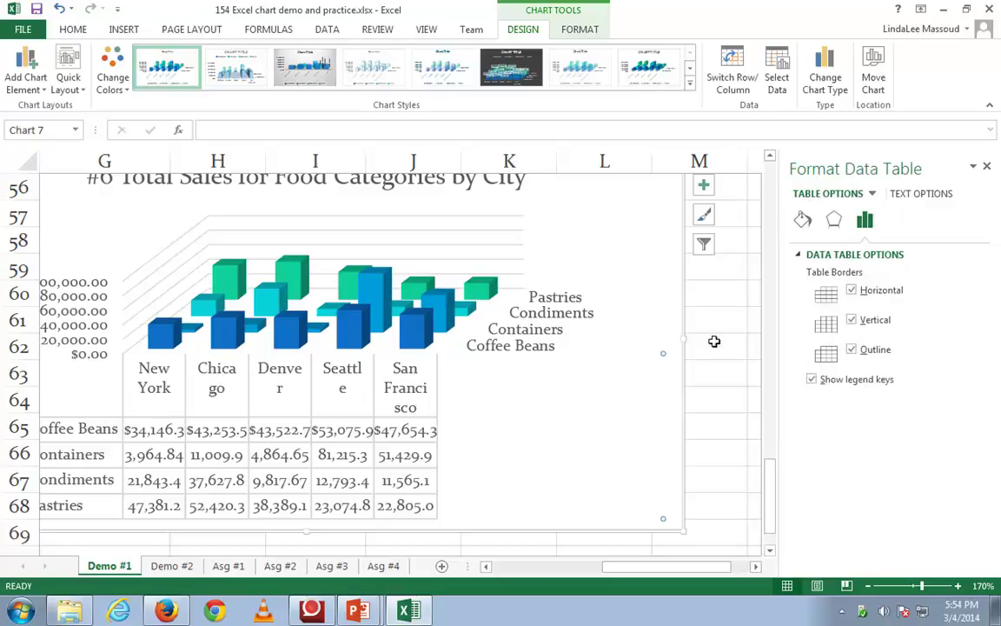
left_click_drag(685, 339, 742, 336)
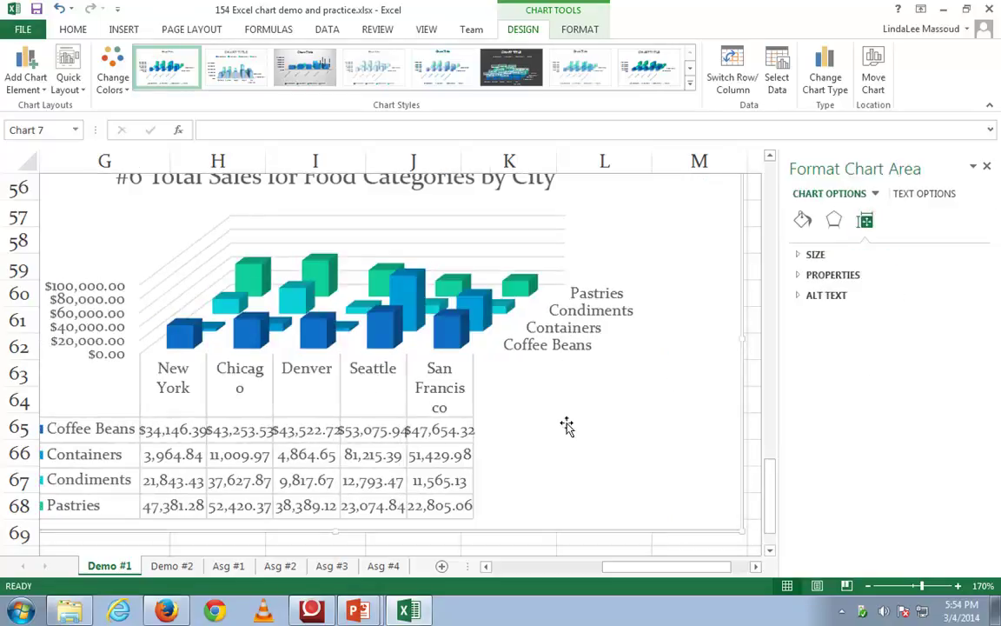
left_click(418, 387)
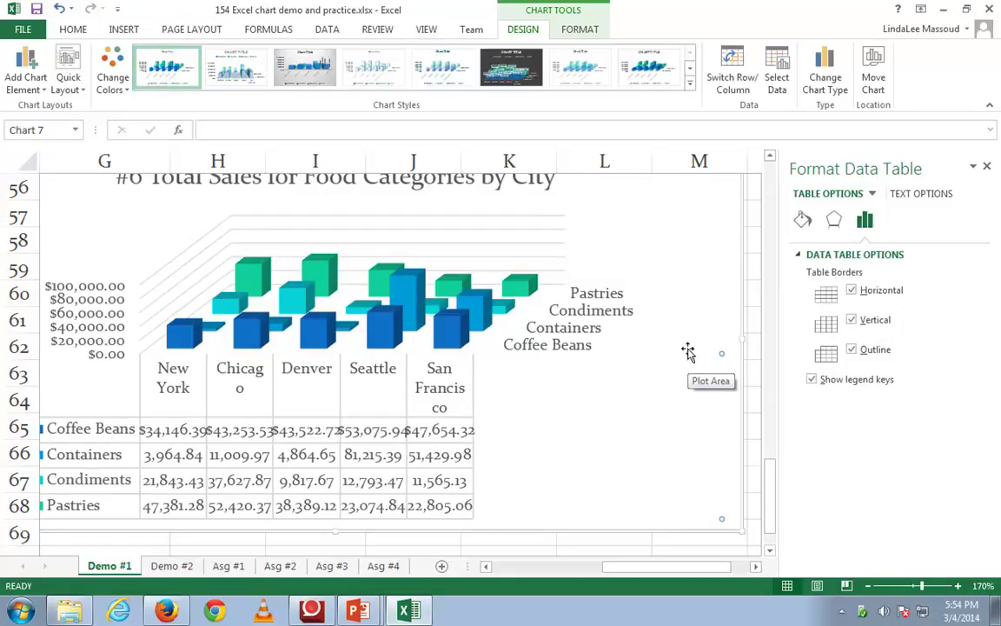